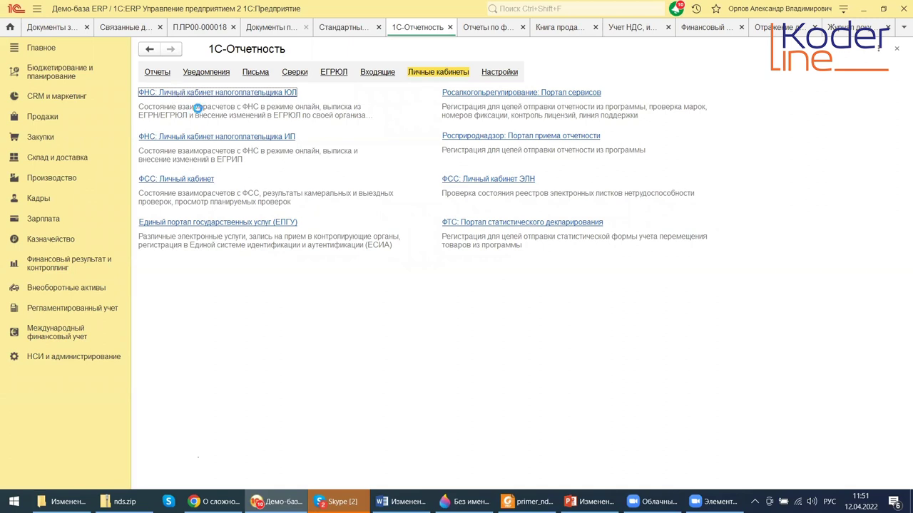
Open the «ФНС: Личный кабинет налогоплательщика ЮЛ» portal in the browser, review its access conditions and return to 1С:ERP
{"action": "left_click", "coordinate": [199, 112]}
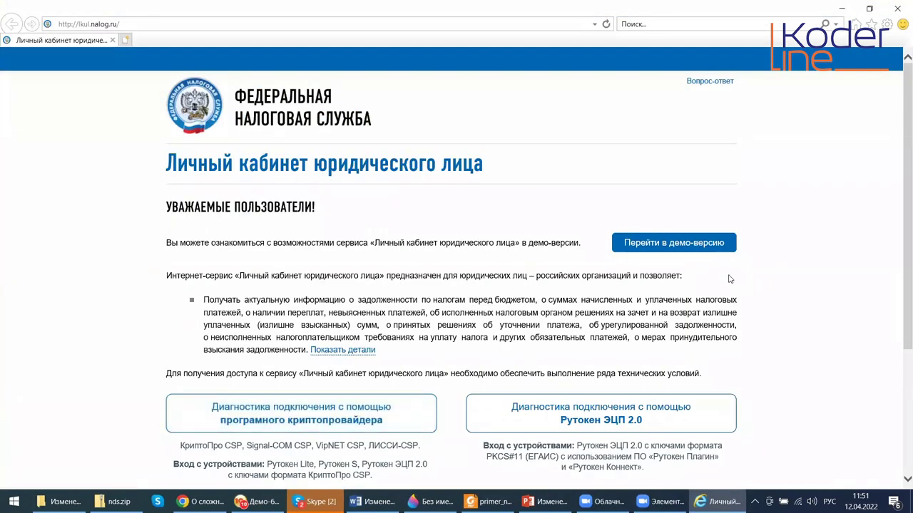
{"action": "scroll", "coordinate": [805, 338], "scroll_direction": "down", "scroll_amount": 2}
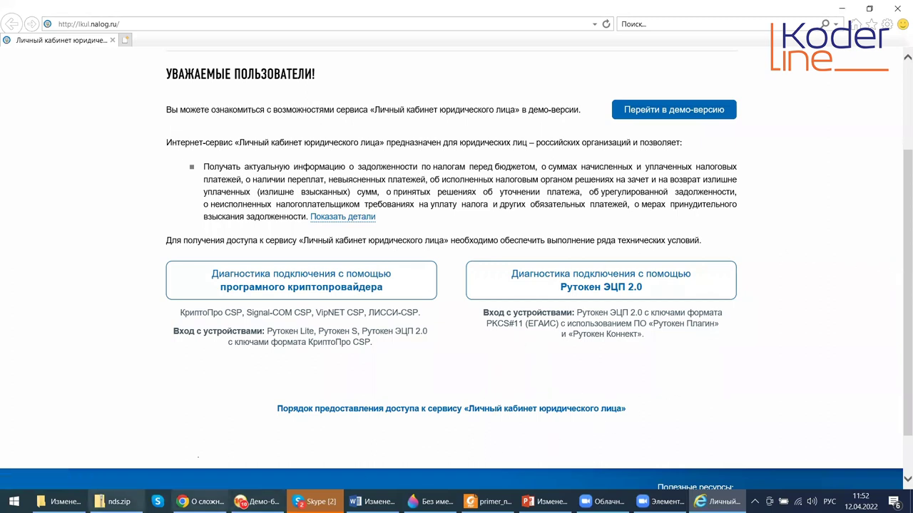
{"action": "left_click", "coordinate": [256, 501]}
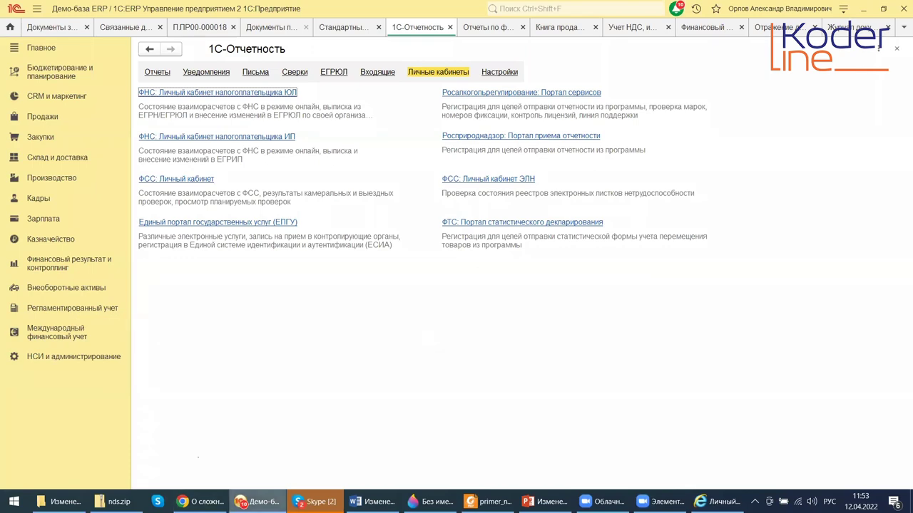
{"action": "left_click", "coordinate": [720, 502]}
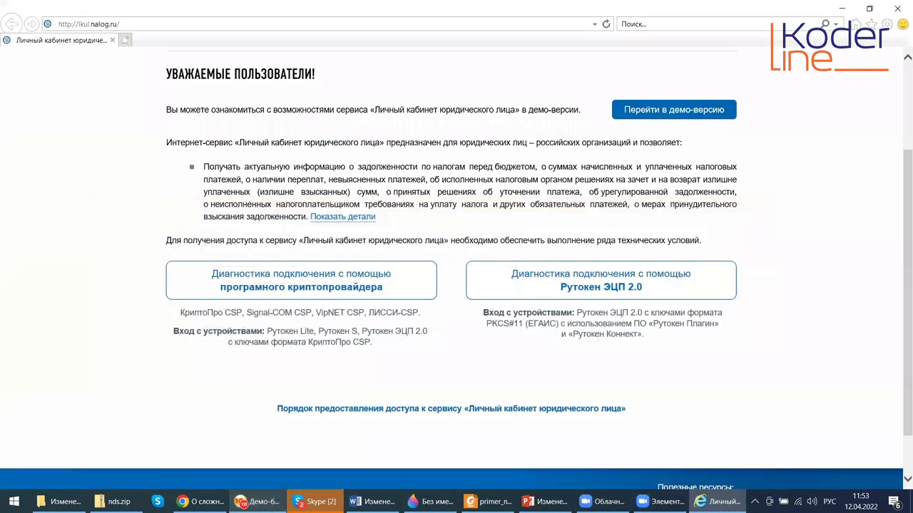
{"action": "left_click", "coordinate": [258, 501]}
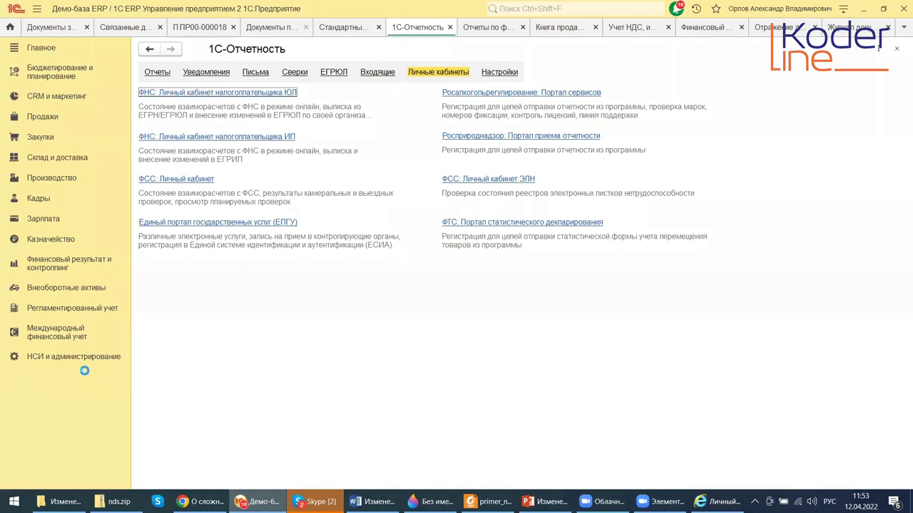
Open the «Учет НДС, импорт и экспорт» settings and review the «Регистрация и контроль номеров ГТД» section, including the traceable imported goods start date
{"action": "left_click", "coordinate": [31, 356]}
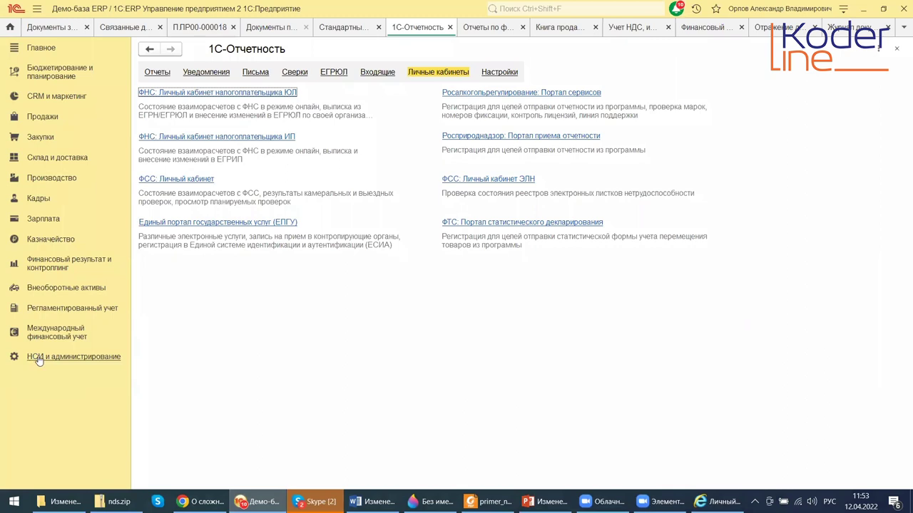
{"action": "left_click", "coordinate": [12, 357]}
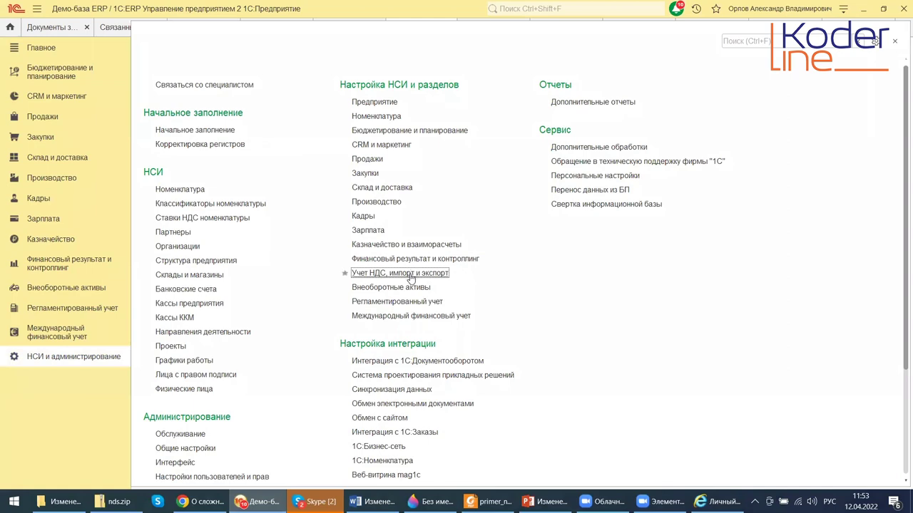
{"action": "left_click", "coordinate": [364, 276]}
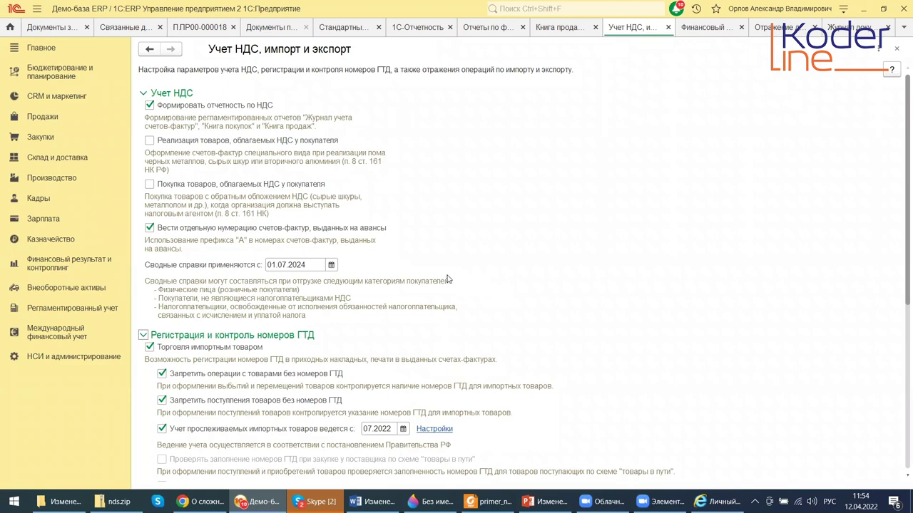
{"action": "scroll", "coordinate": [448, 280], "scroll_direction": "down", "scroll_amount": 2}
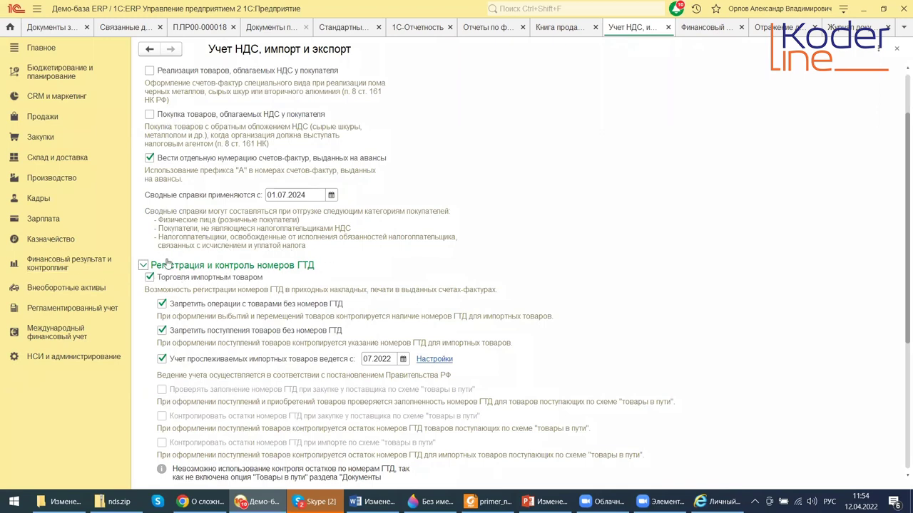
{"action": "left_click", "coordinate": [143, 266]}
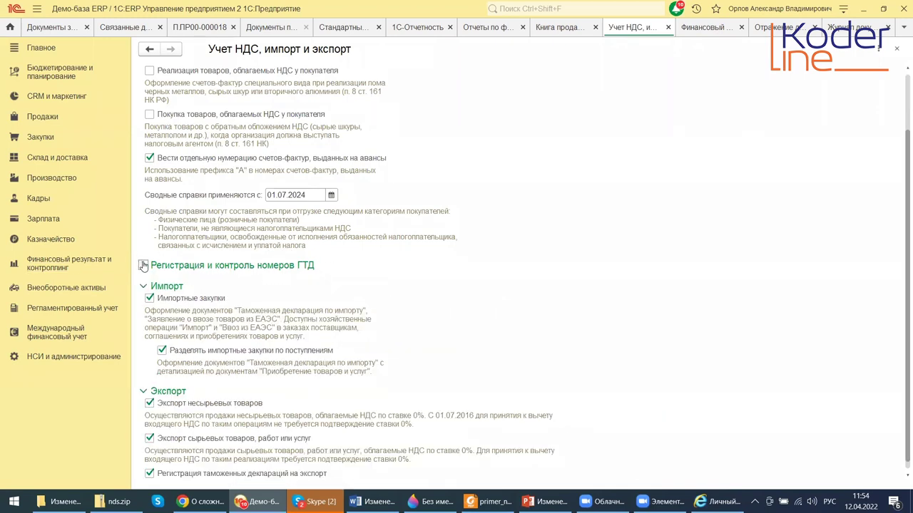
{"action": "left_click", "coordinate": [144, 266]}
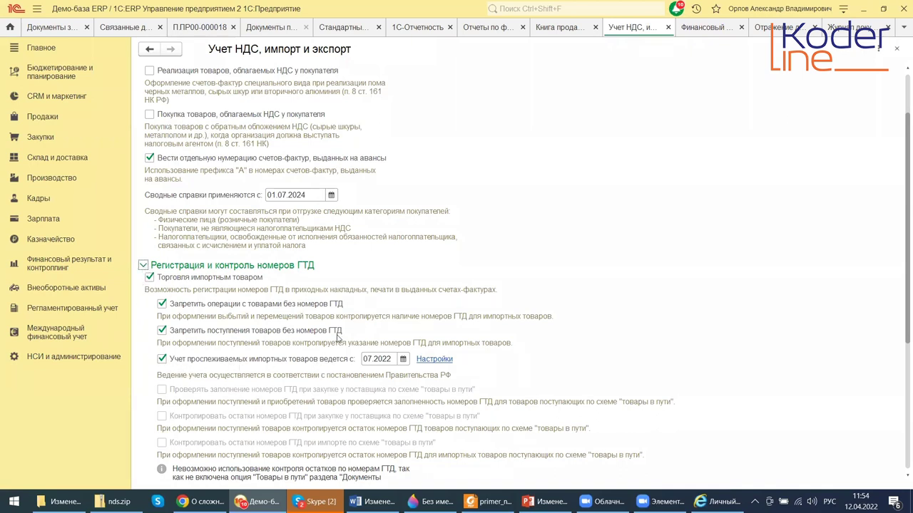
{"action": "left_click", "coordinate": [391, 357]}
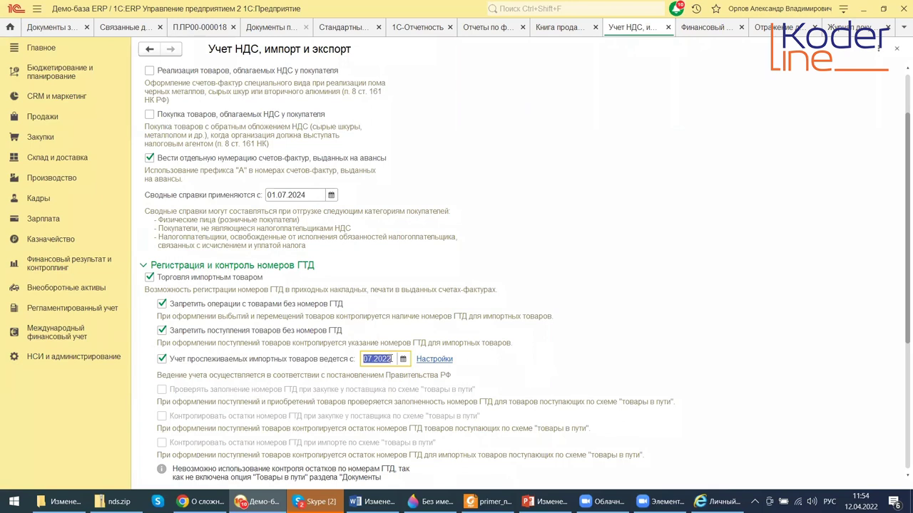
Open the settings for traceable imported goods accounting and expand every section from «НСИ и ввод остатков» to «См. также» for review
{"action": "left_click", "coordinate": [423, 358]}
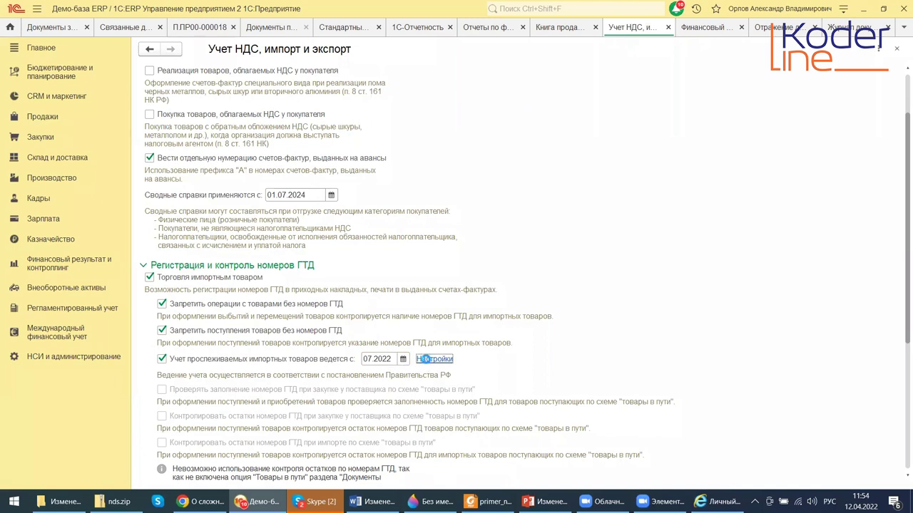
{"action": "left_click", "coordinate": [427, 359]}
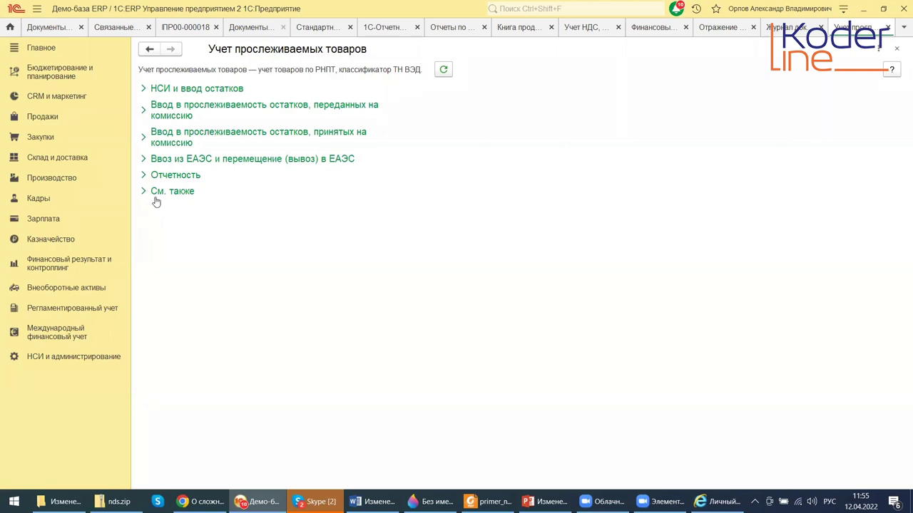
{"action": "left_click", "coordinate": [152, 90]}
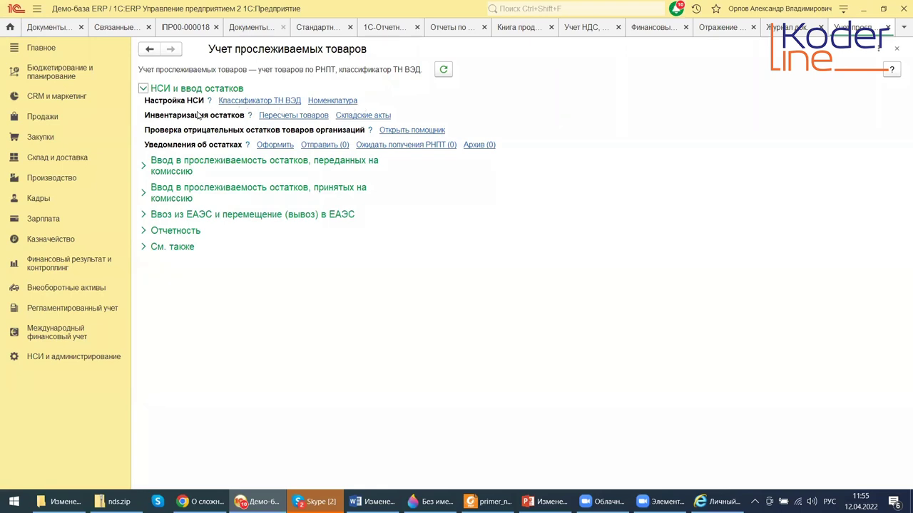
{"action": "left_click", "coordinate": [143, 166]}
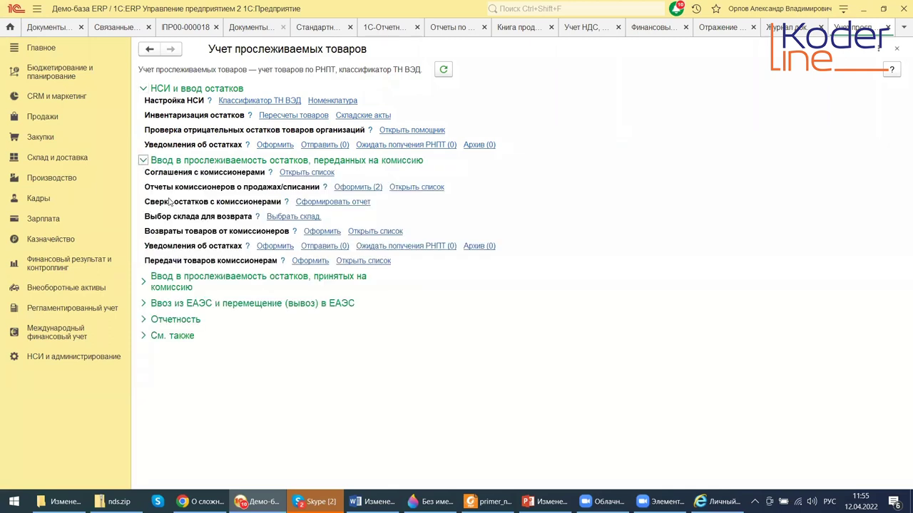
{"action": "left_click", "coordinate": [142, 282]}
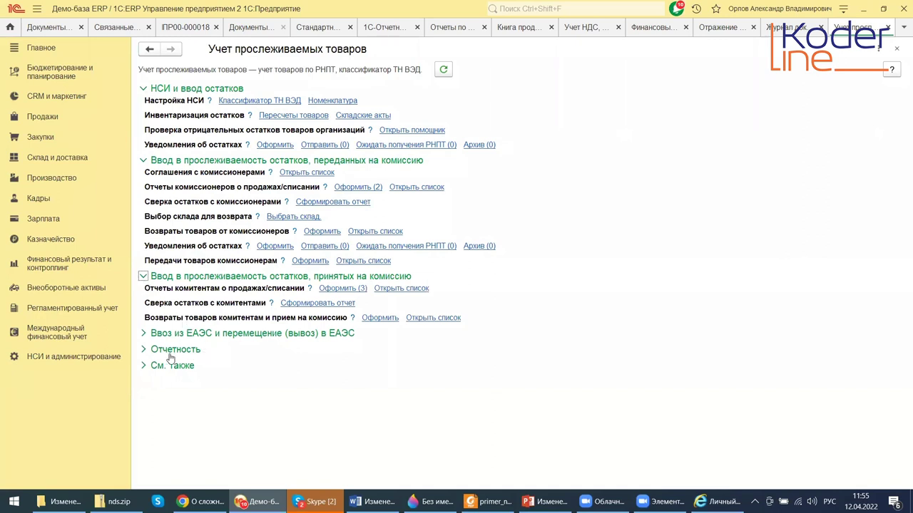
{"action": "left_click", "coordinate": [144, 334]}
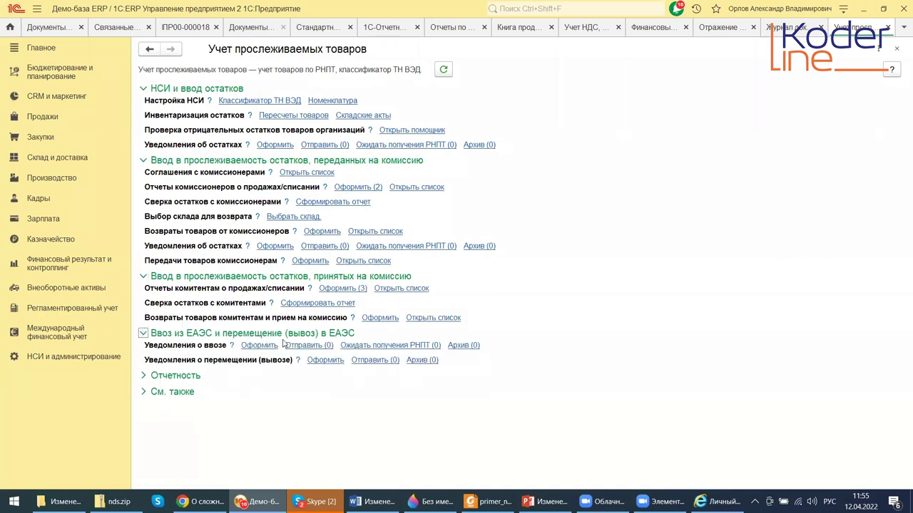
{"action": "left_click", "coordinate": [144, 378]}
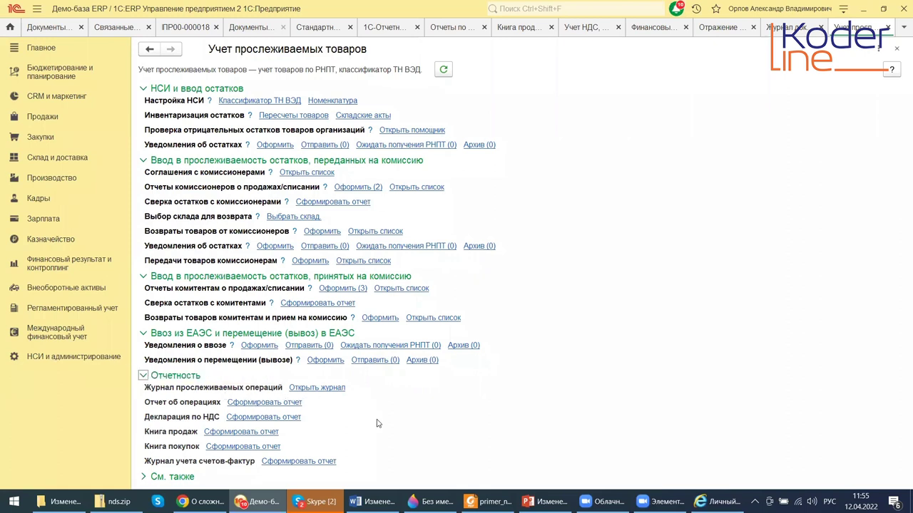
{"action": "left_click", "coordinate": [159, 481]}
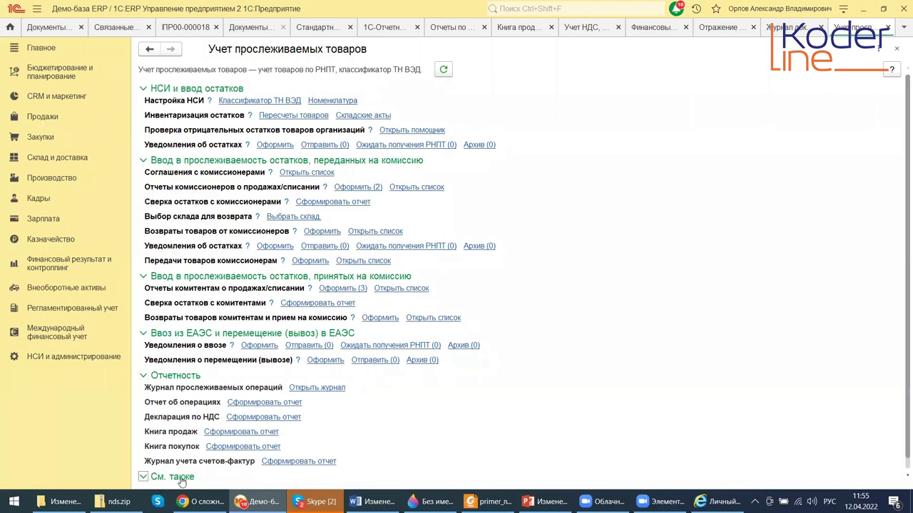
{"action": "scroll", "coordinate": [442, 399], "scroll_direction": "down", "scroll_amount": 1}
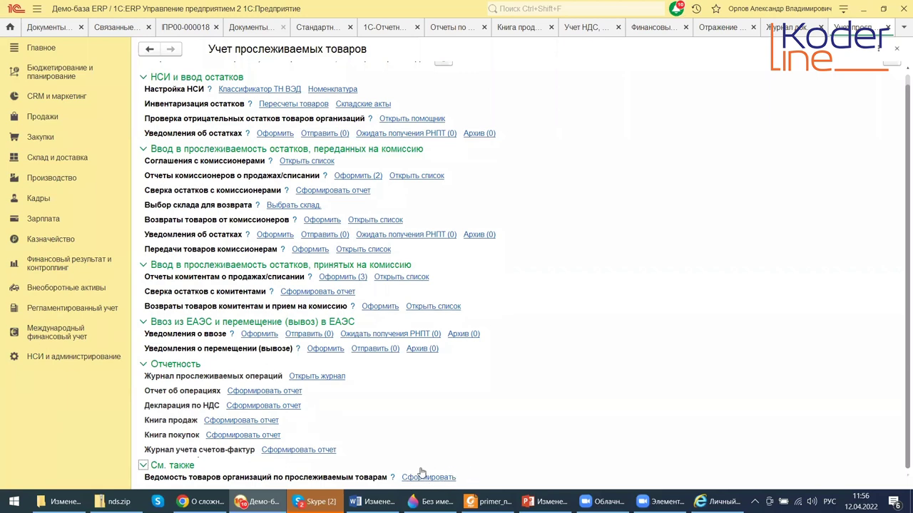
Open the «Регламентированный учет» settings under «НСИ и администрирование» and expand the «Отражение операций» and «Отчетность» sections
{"action": "left_click", "coordinate": [39, 360]}
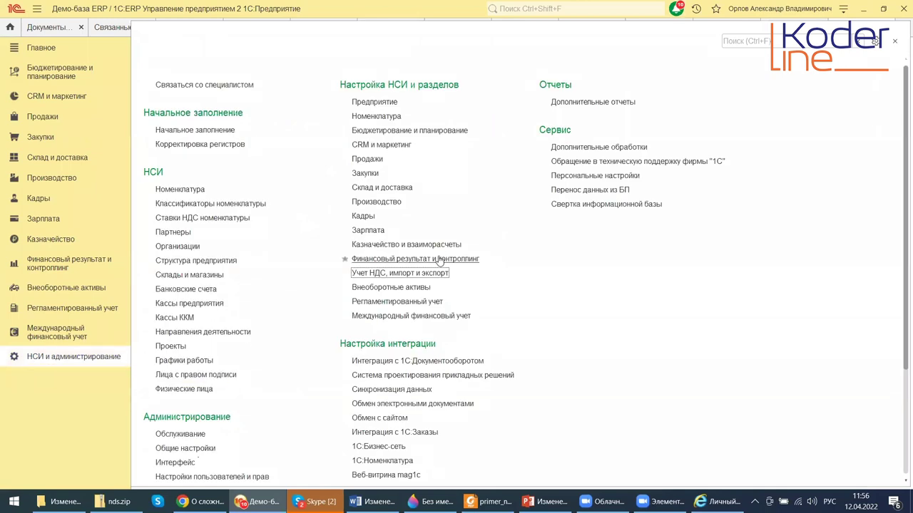
{"action": "left_click", "coordinate": [418, 303]}
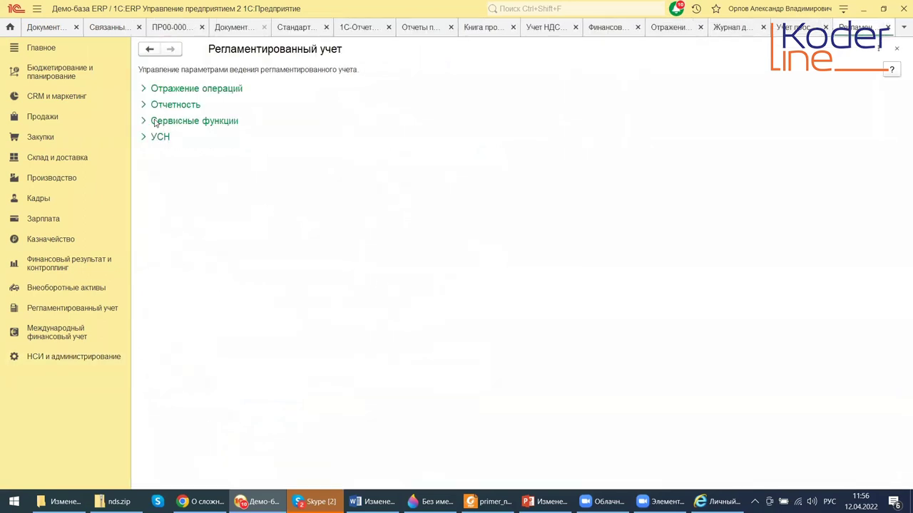
{"action": "left_click", "coordinate": [143, 89]}
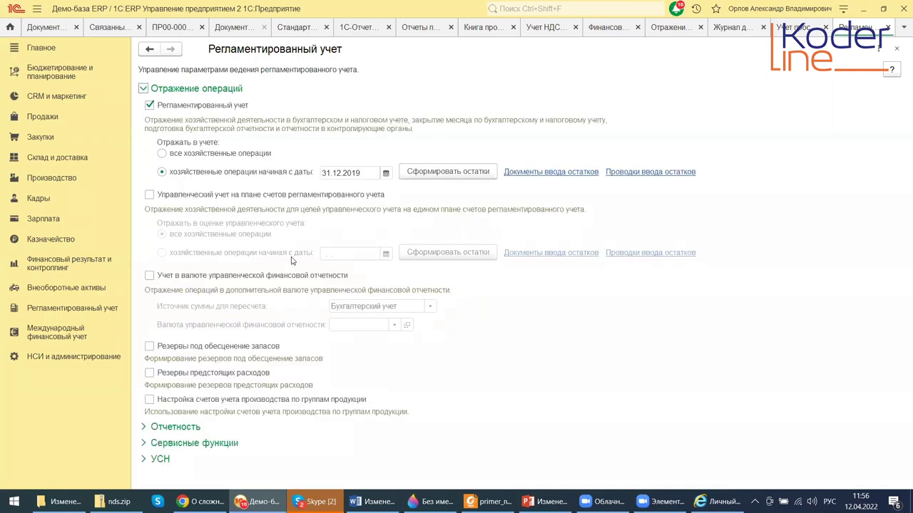
{"action": "left_click", "coordinate": [177, 430]}
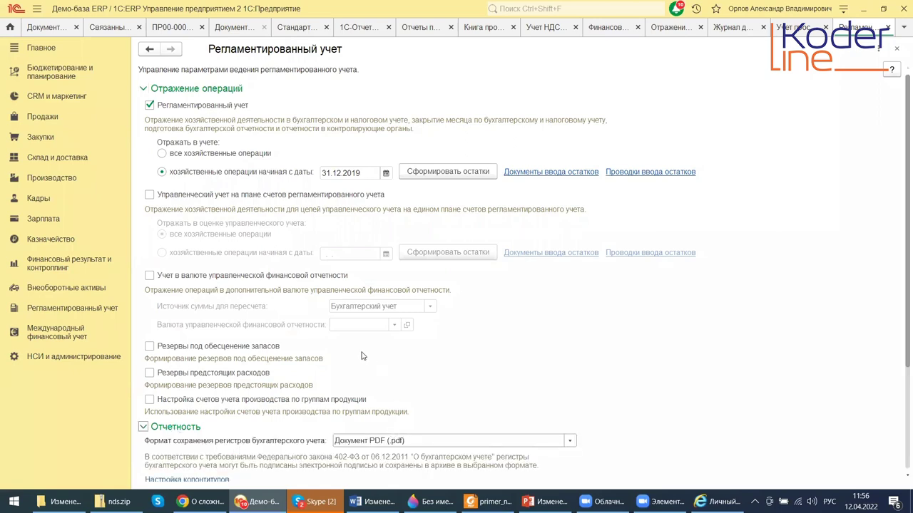
View the available formats for saving accounting registers in the «Отчетность» section and close the list without choosing another
{"action": "scroll", "coordinate": [365, 361], "scroll_direction": "down", "scroll_amount": 2}
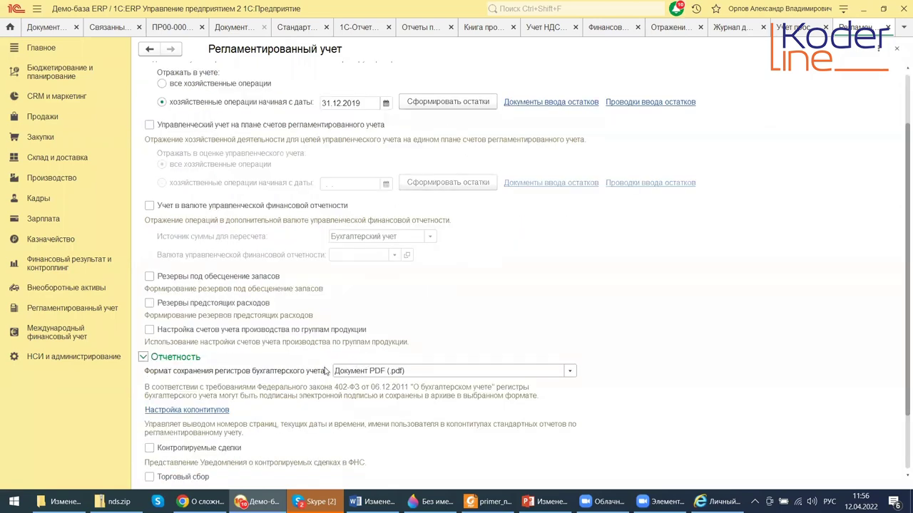
{"action": "left_click", "coordinate": [570, 371]}
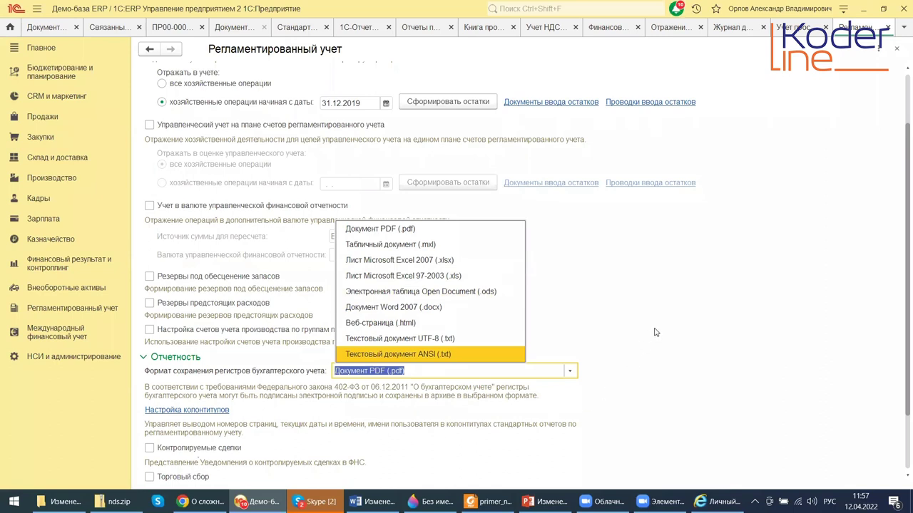
{"action": "left_click", "coordinate": [327, 446]}
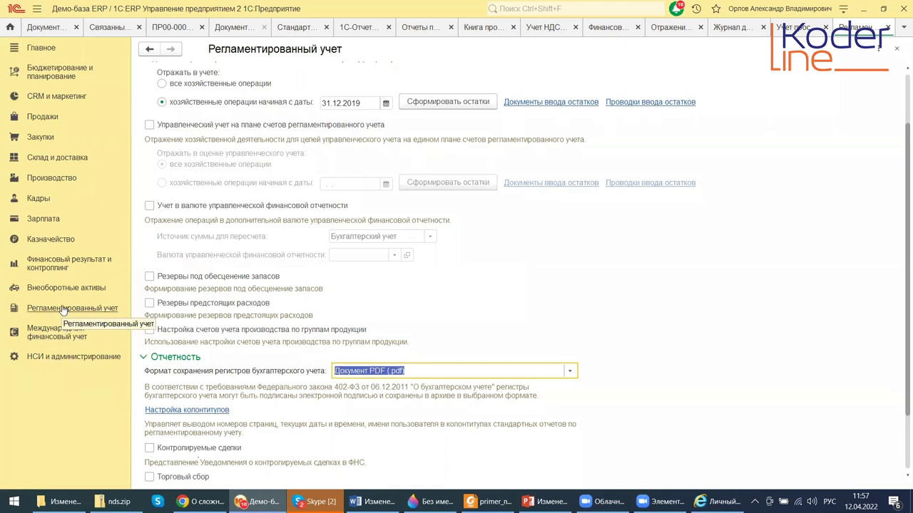
Open the «Финансовый результат и контроллинг» settings and review the «Учет товаров» options through separate cost accounting and automatic calculations
{"action": "left_click", "coordinate": [69, 359]}
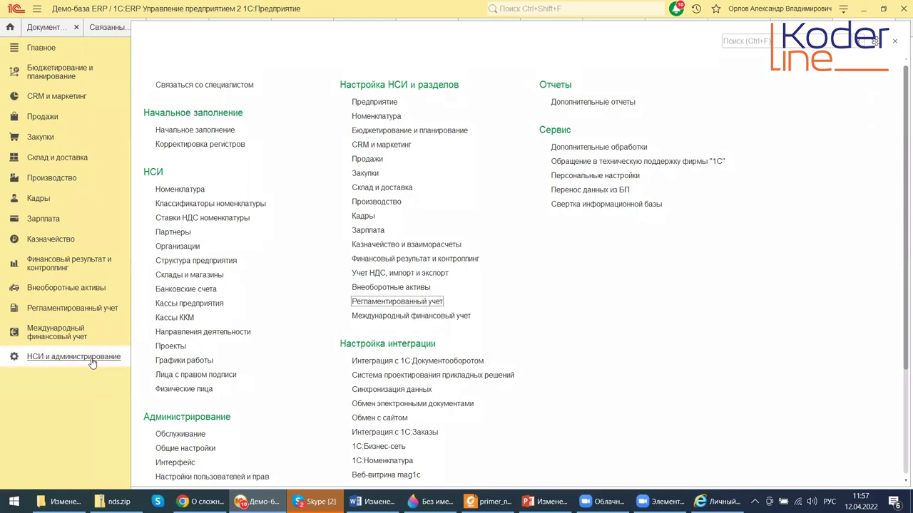
{"action": "left_click", "coordinate": [378, 260]}
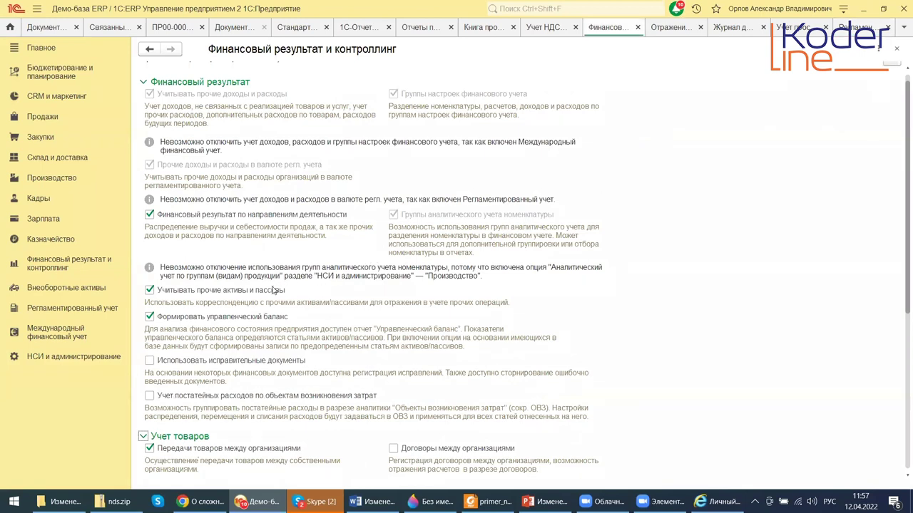
{"action": "scroll", "coordinate": [220, 362], "scroll_direction": "down", "scroll_amount": 2}
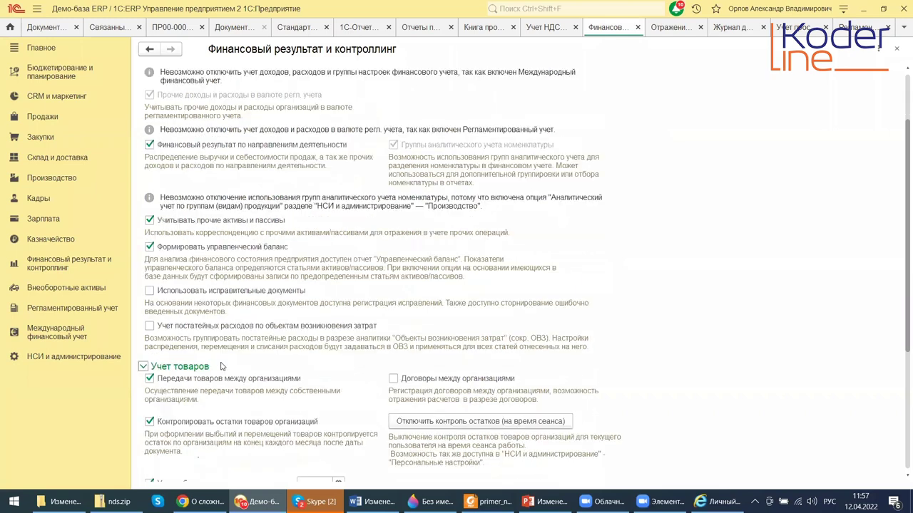
{"action": "scroll", "coordinate": [221, 367], "scroll_direction": "down", "scroll_amount": 2}
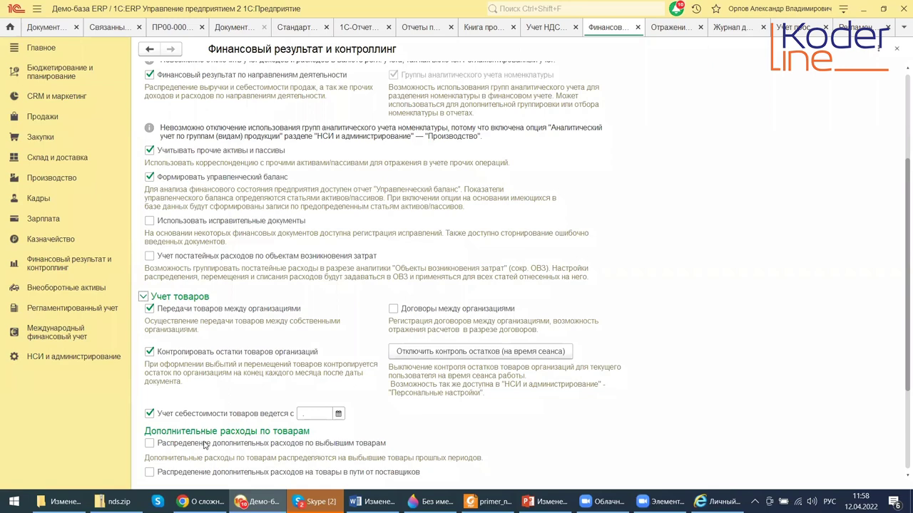
{"action": "scroll", "coordinate": [206, 445], "scroll_direction": "down", "scroll_amount": 2}
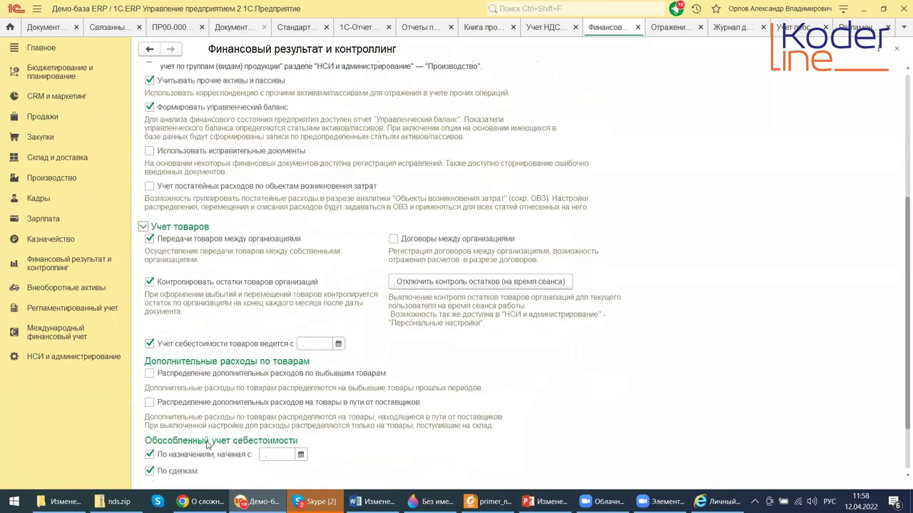
{"action": "scroll", "coordinate": [206, 444], "scroll_direction": "down", "scroll_amount": 2}
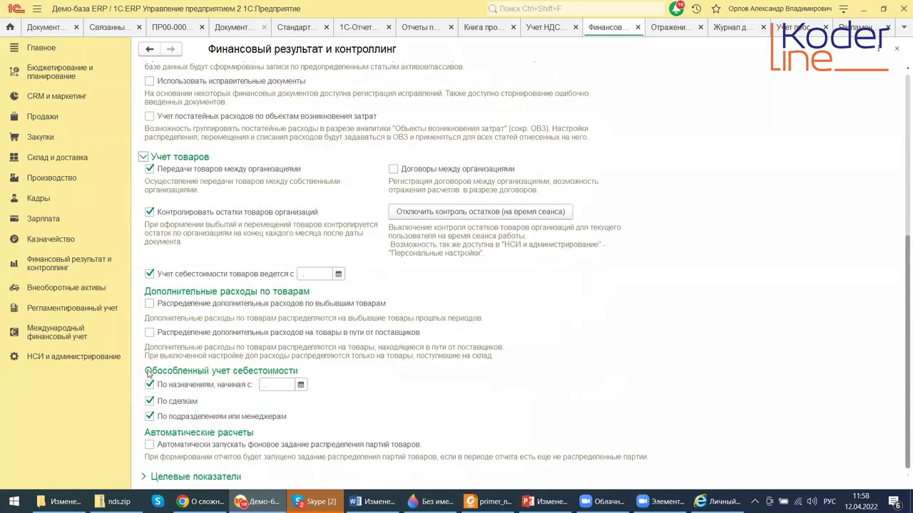